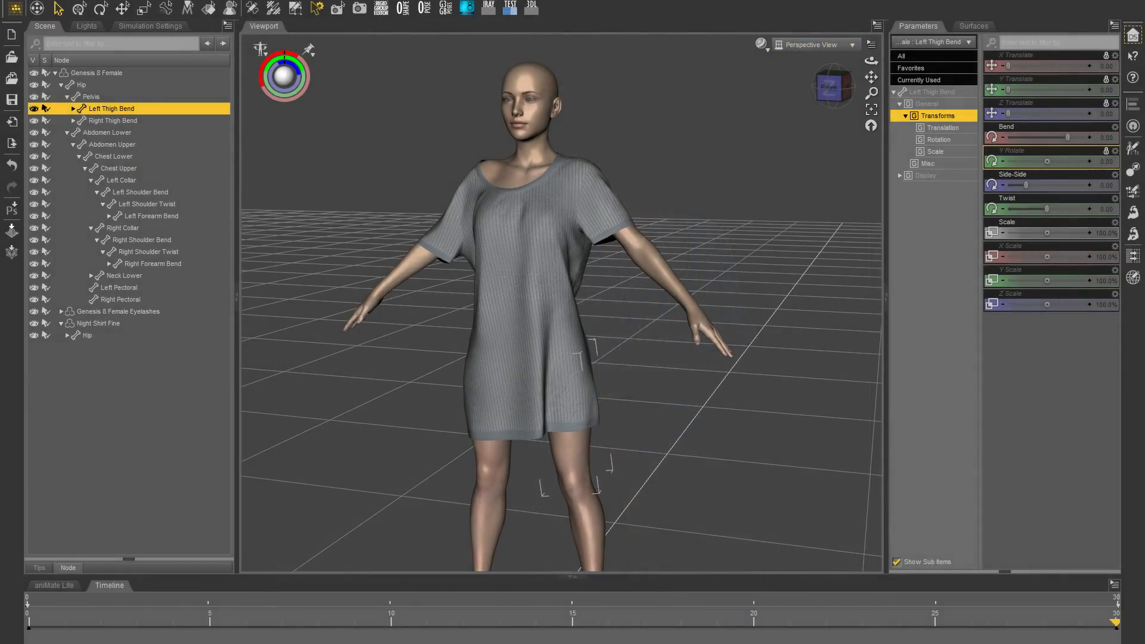
Inspect the surface settings of the Night Shirt Fine garment
left_click_drag(871, 61, 746, 73)
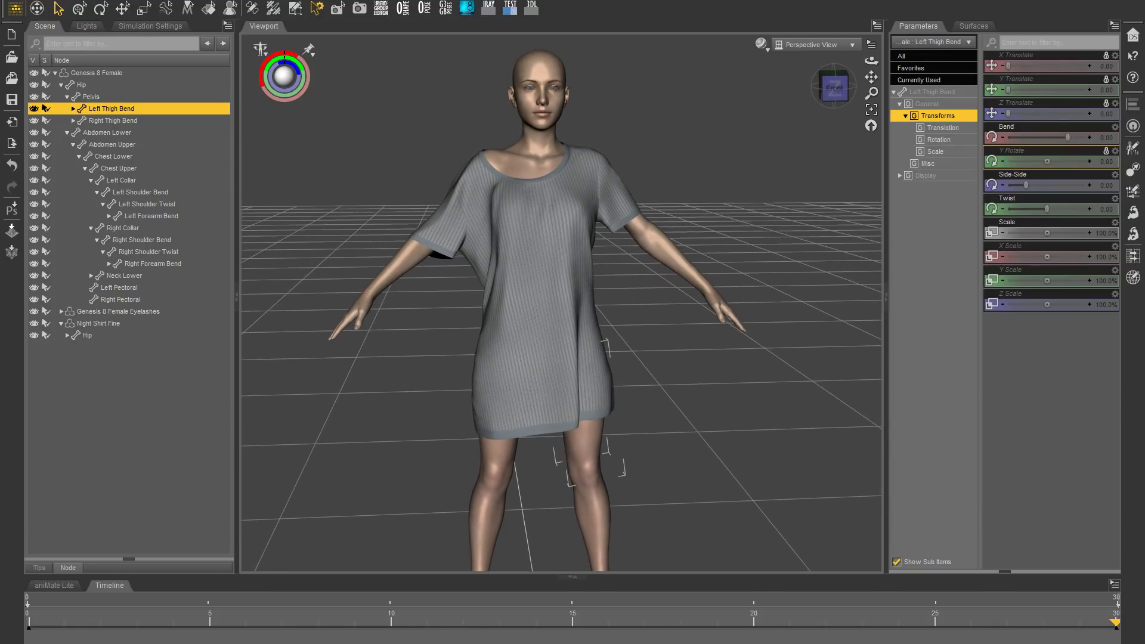
left_click(973, 25)
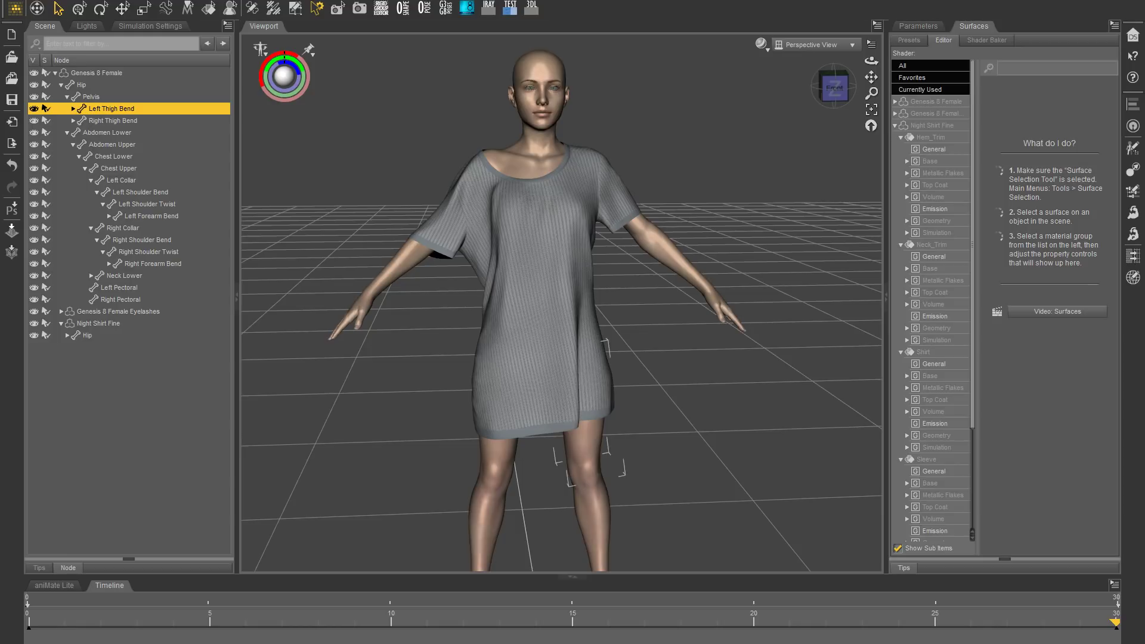
left_click(932, 125)
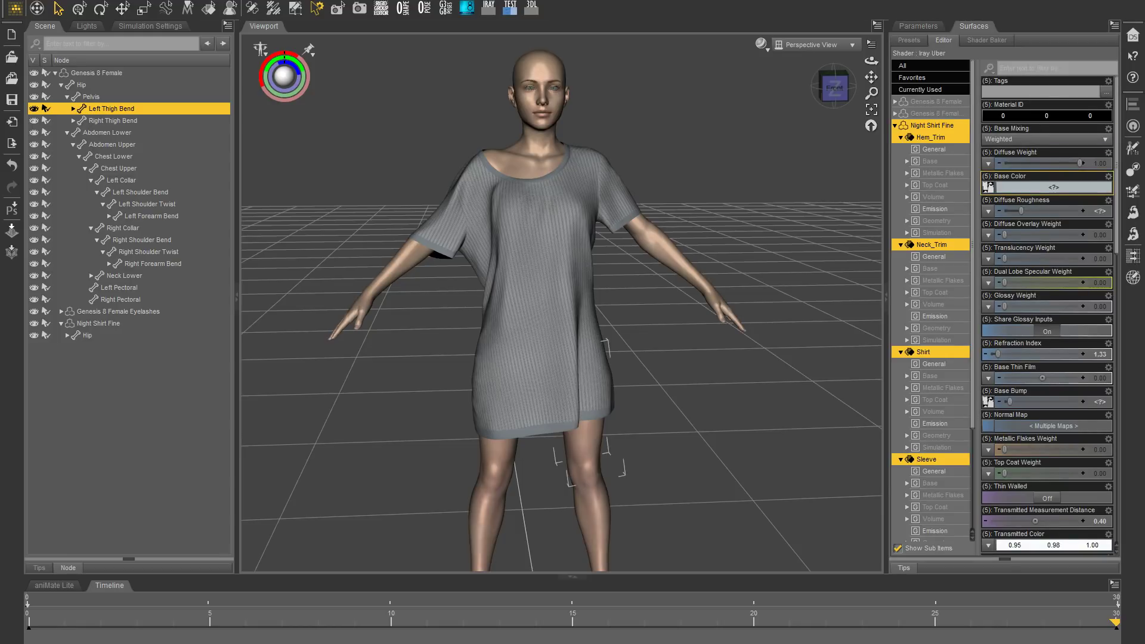
left_click(918, 25)
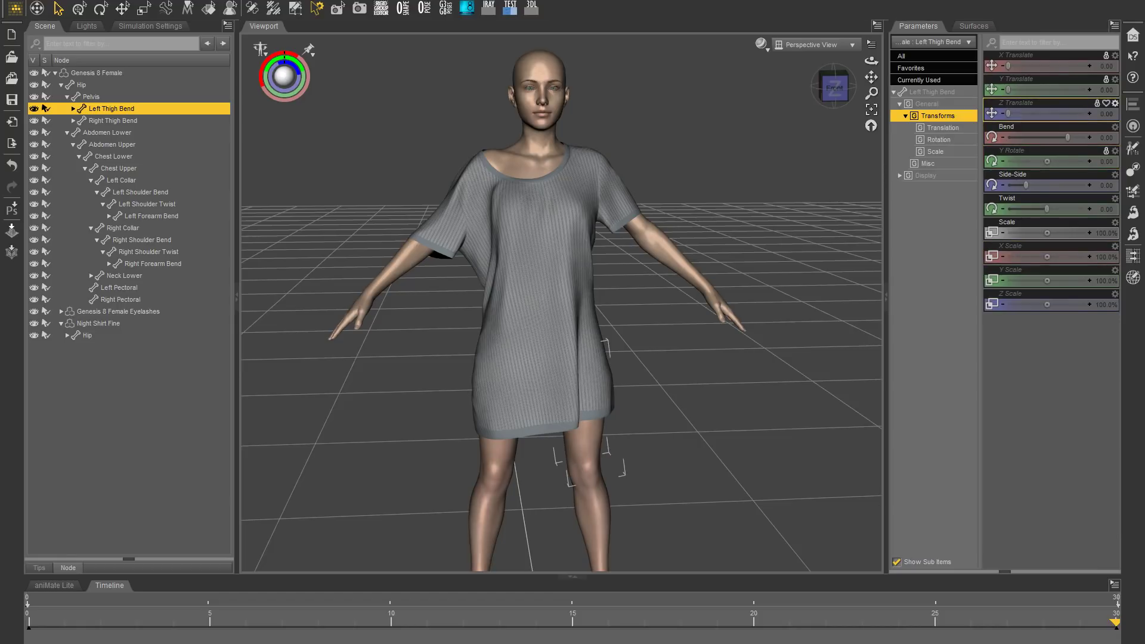
Set the Night Shirt Fine's Simulation Base Shape to Use Shape from Simulation Start Frame
left_click(555, 286)
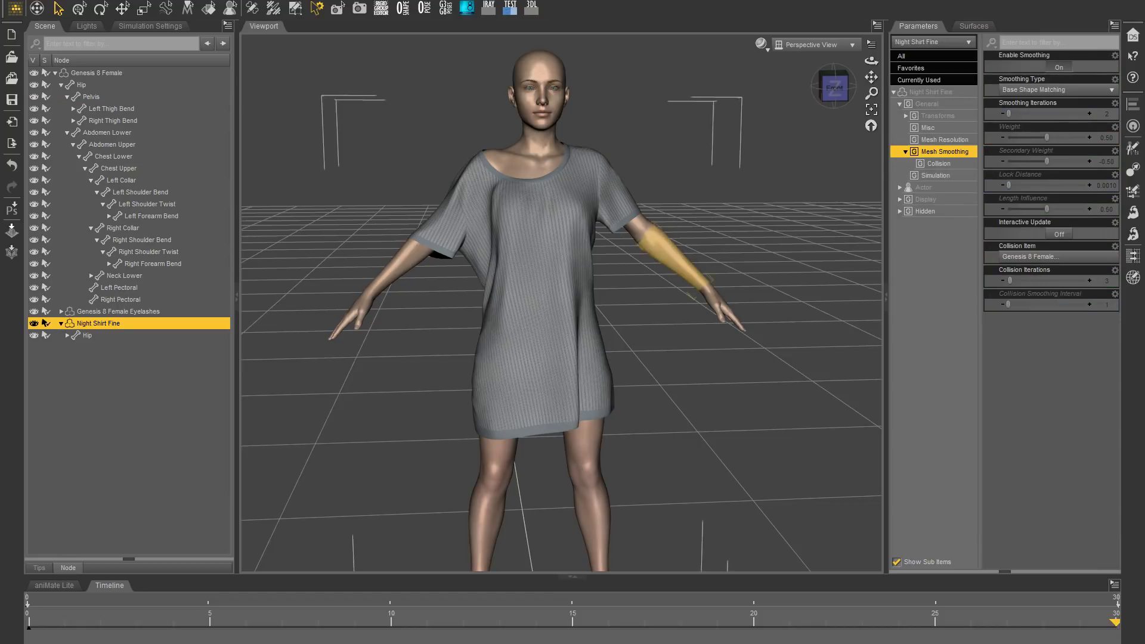
middle_click_drag(703, 310, 652, 334)
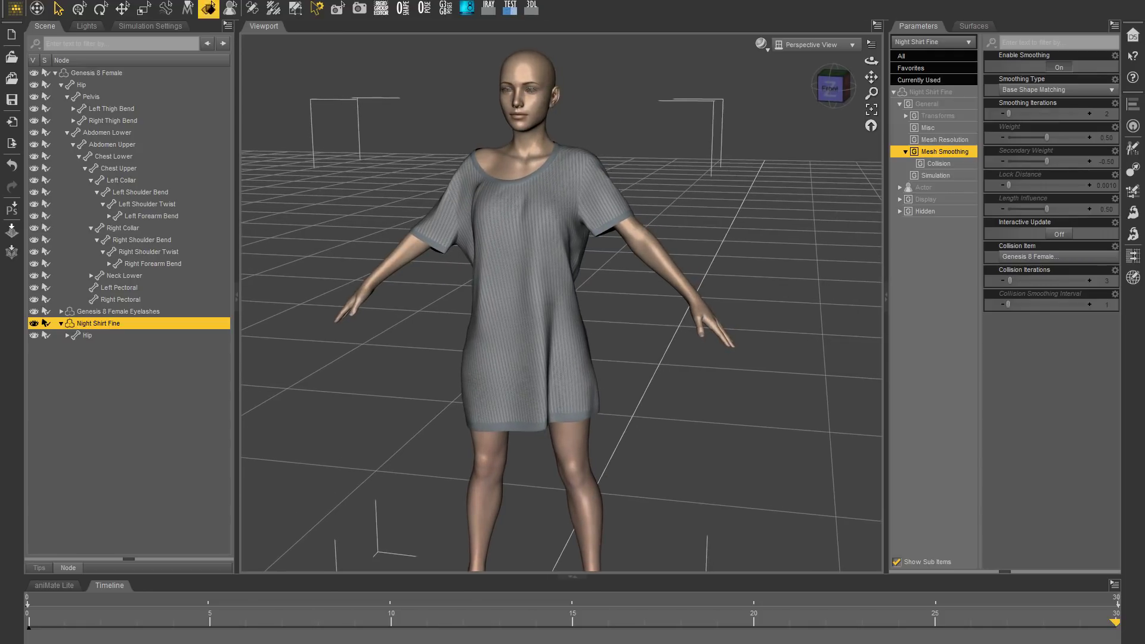
left_click(150, 27)
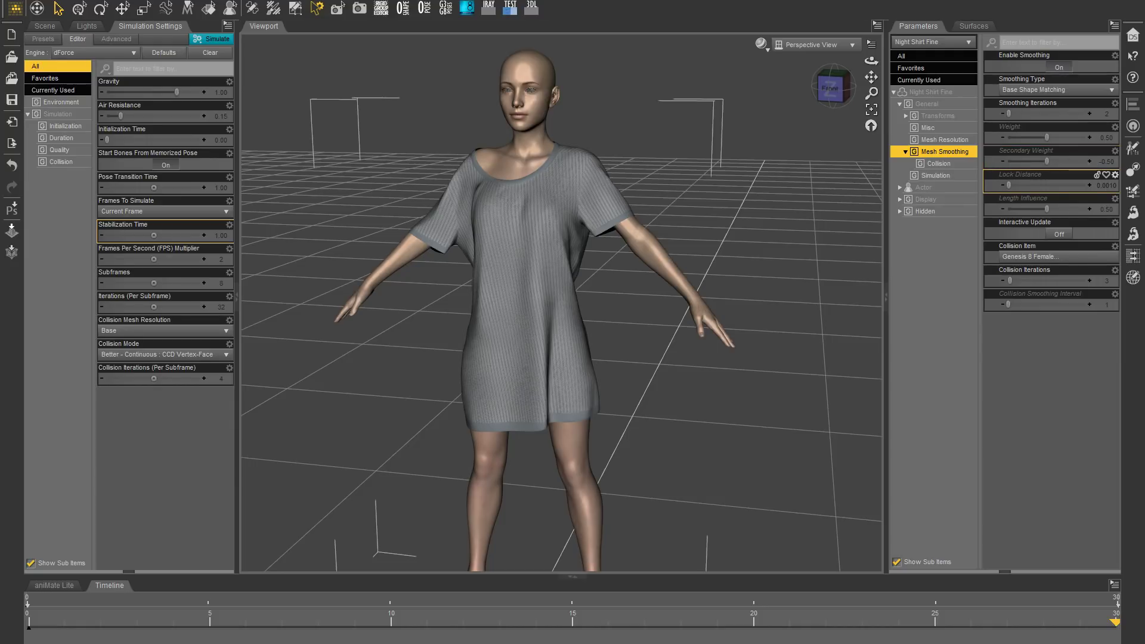
left_click(935, 175)
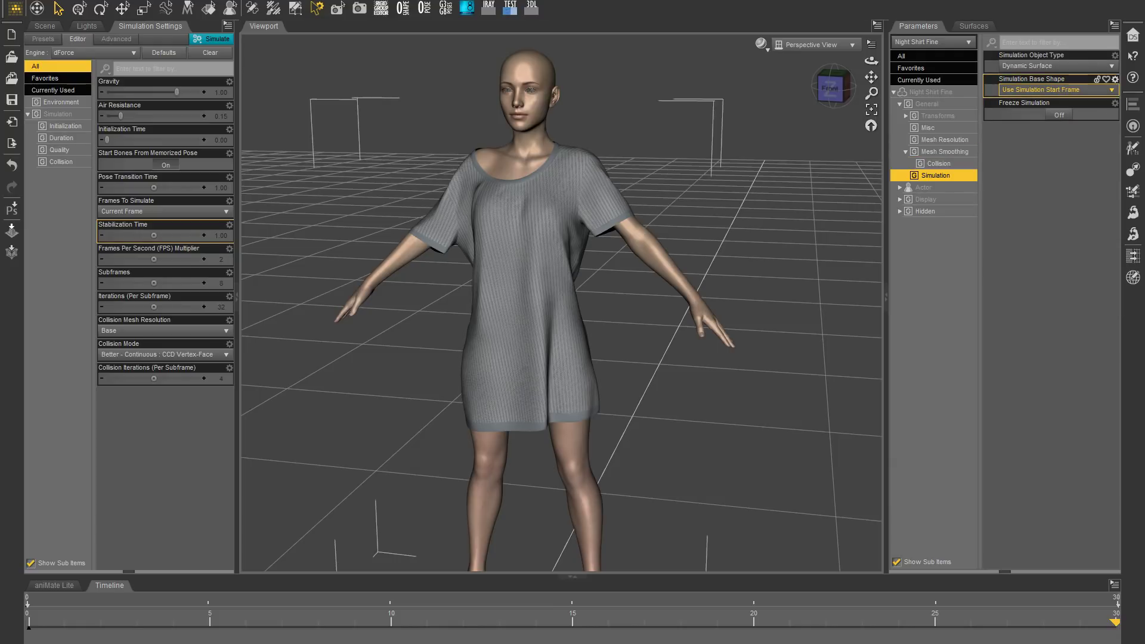
left_click(1055, 89)
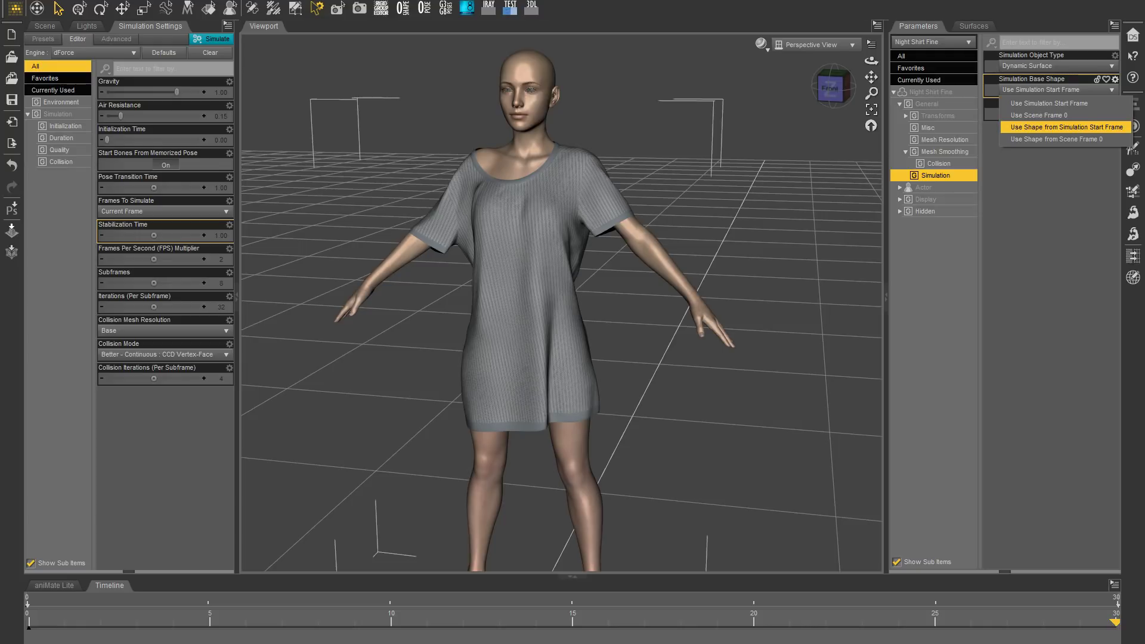
left_click(1067, 127)
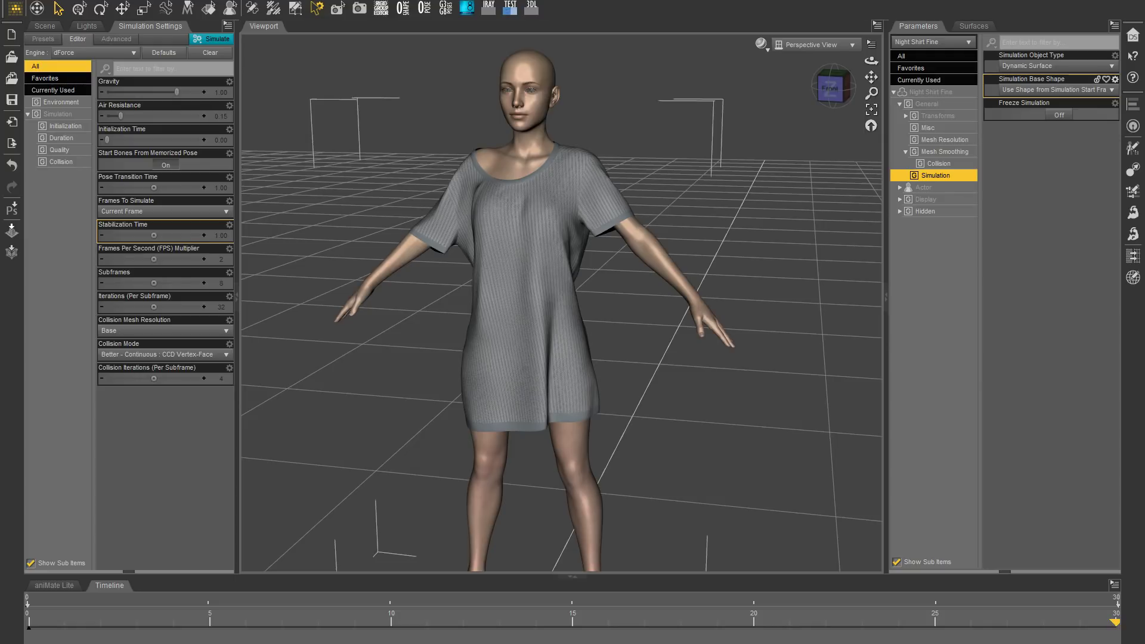
Put the figure in a walking pose and run the dForce simulation for the current frame
left_click(620, 212)
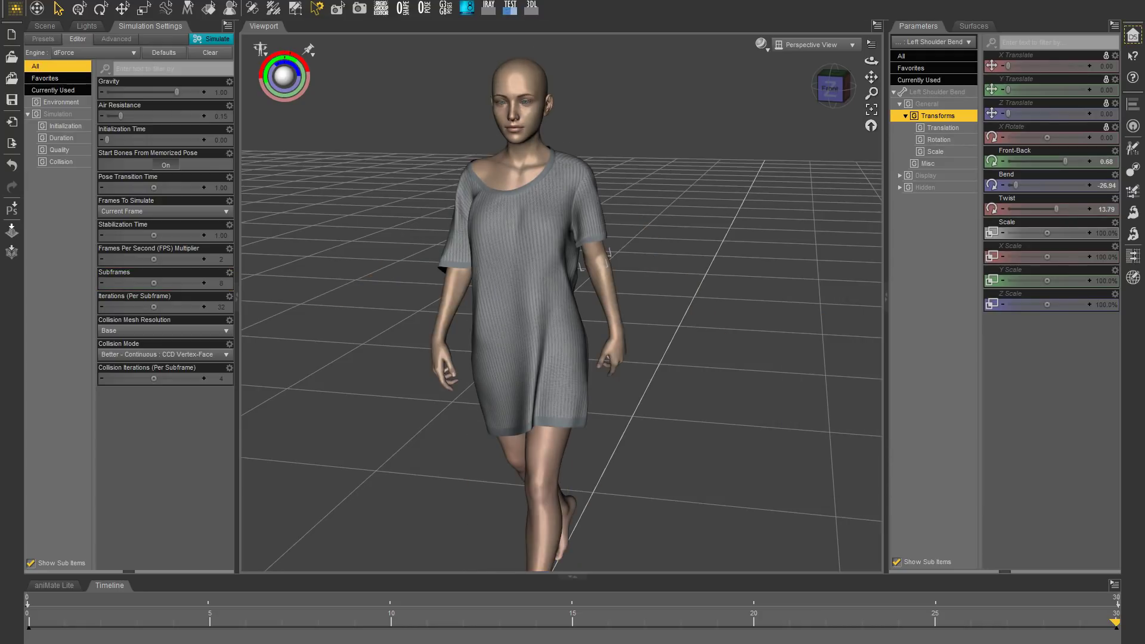
middle_click_drag(561, 298, 453, 272)
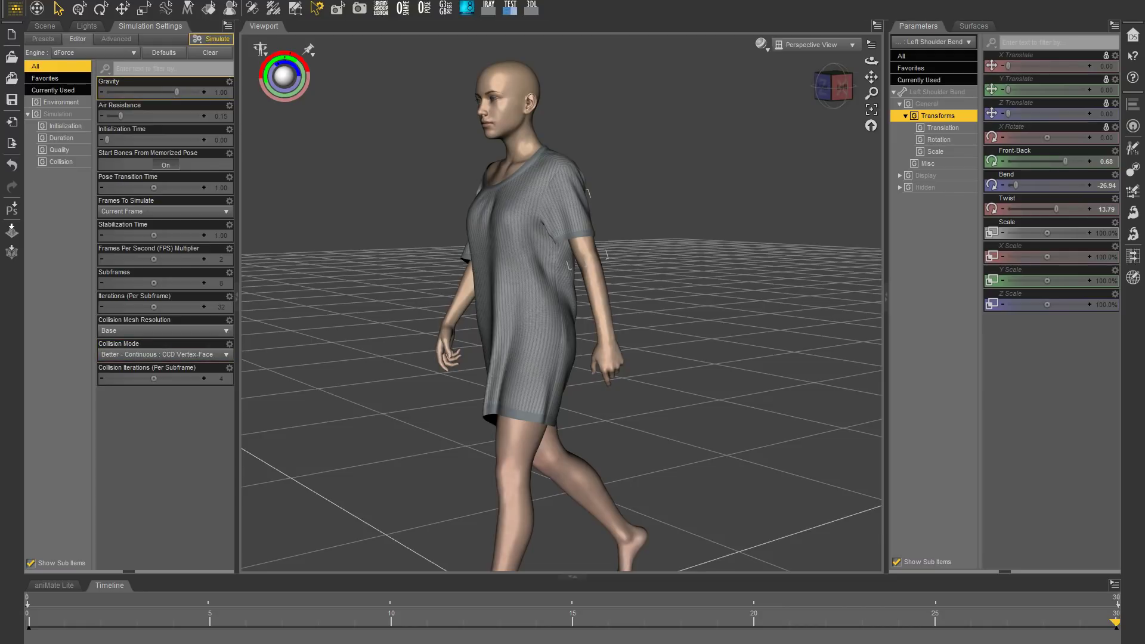
left_click(213, 39)
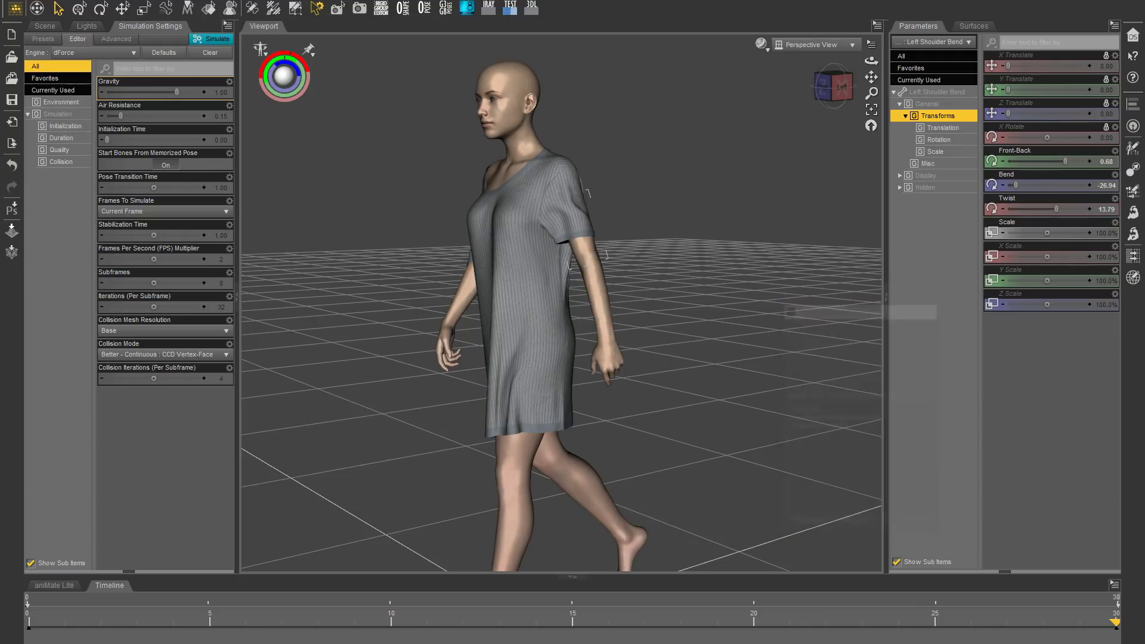
Switch the viewport to NVIDIA Iray to preview the simulated night shirt
middle_click_drag(512, 298, 838, 316)
left_click(762, 45)
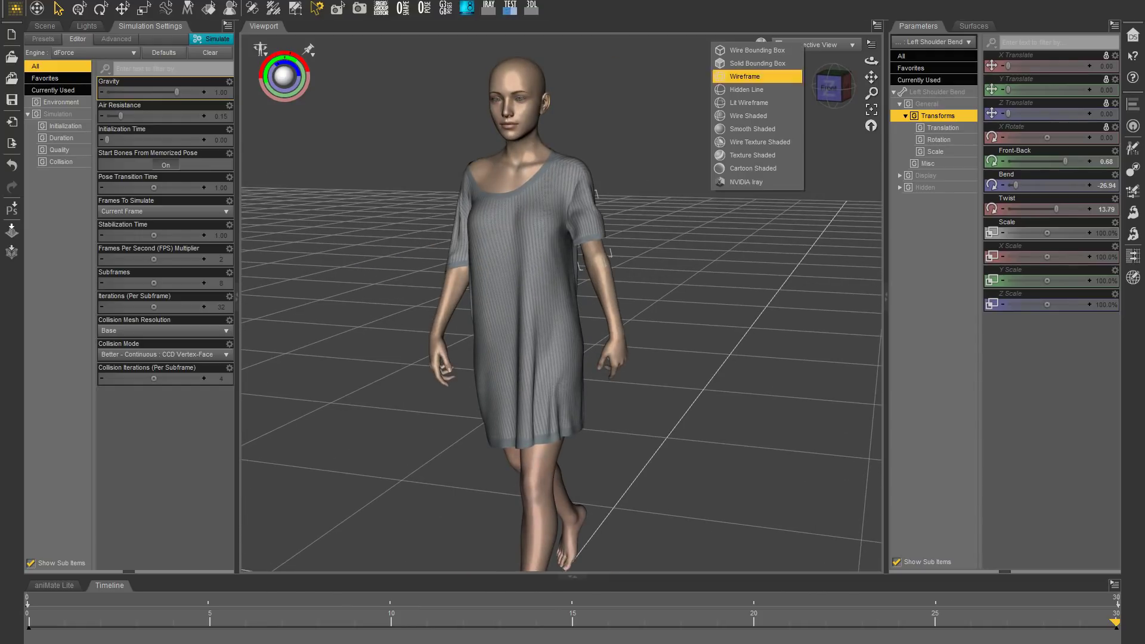
left_click(757, 183)
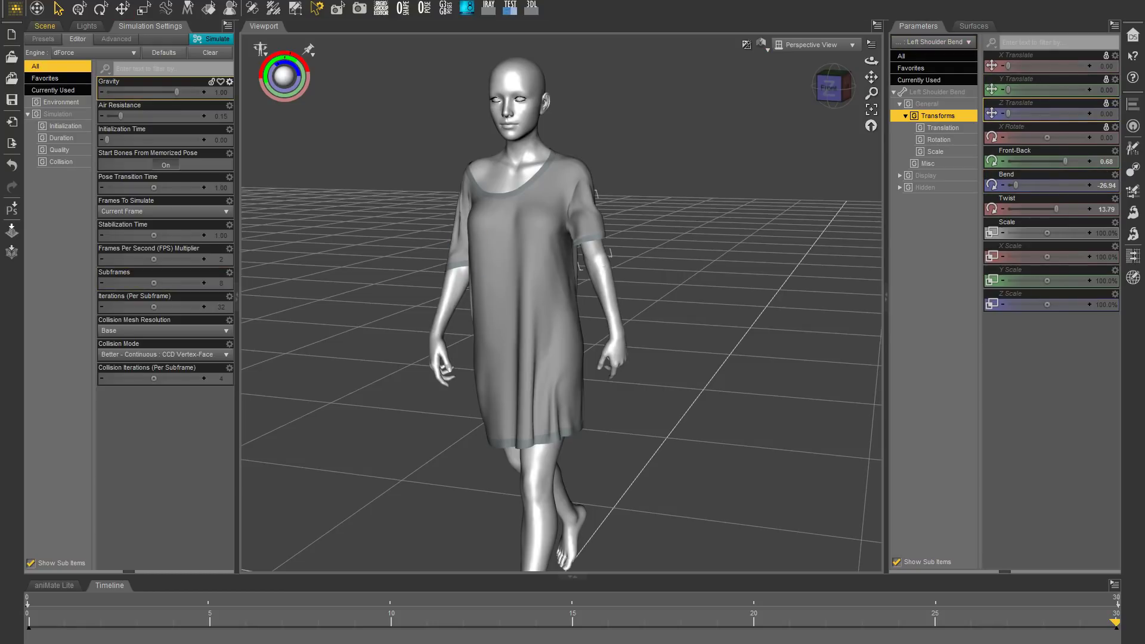
Review the mesh smoothing and simulation parameters of the Night Shirt Fine
left_click(45, 25)
left_click(99, 323)
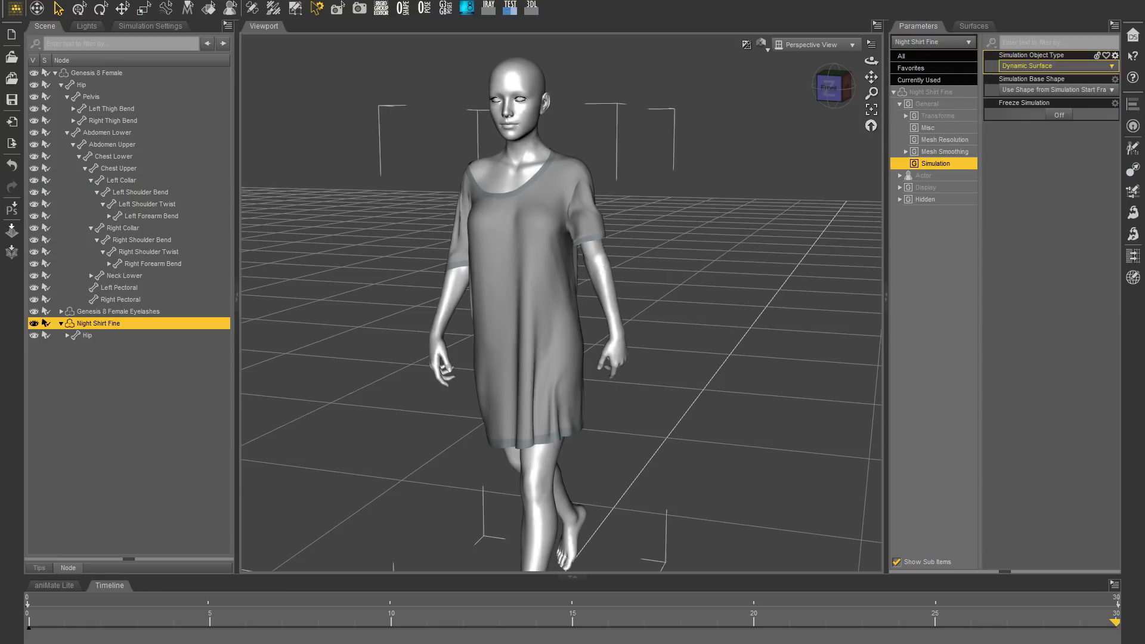
left_click(944, 151)
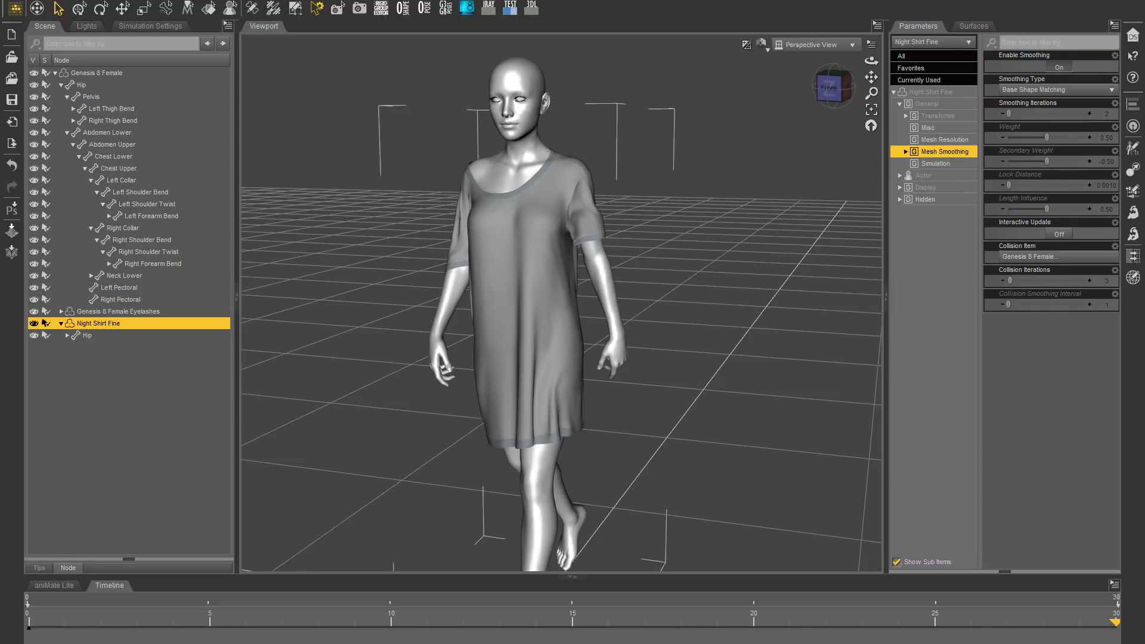
left_click(935, 163)
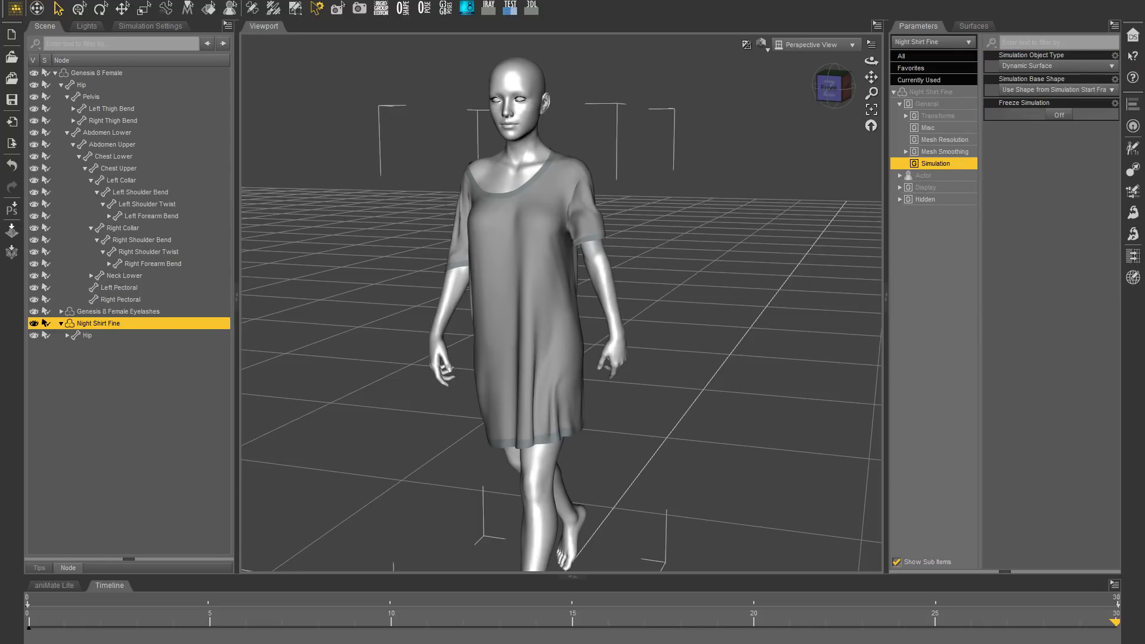
Examine the drape of the night shirt from both sides in Iray and return the viewport to Texture Shaded
middle_click_drag(537, 310, 643, 280)
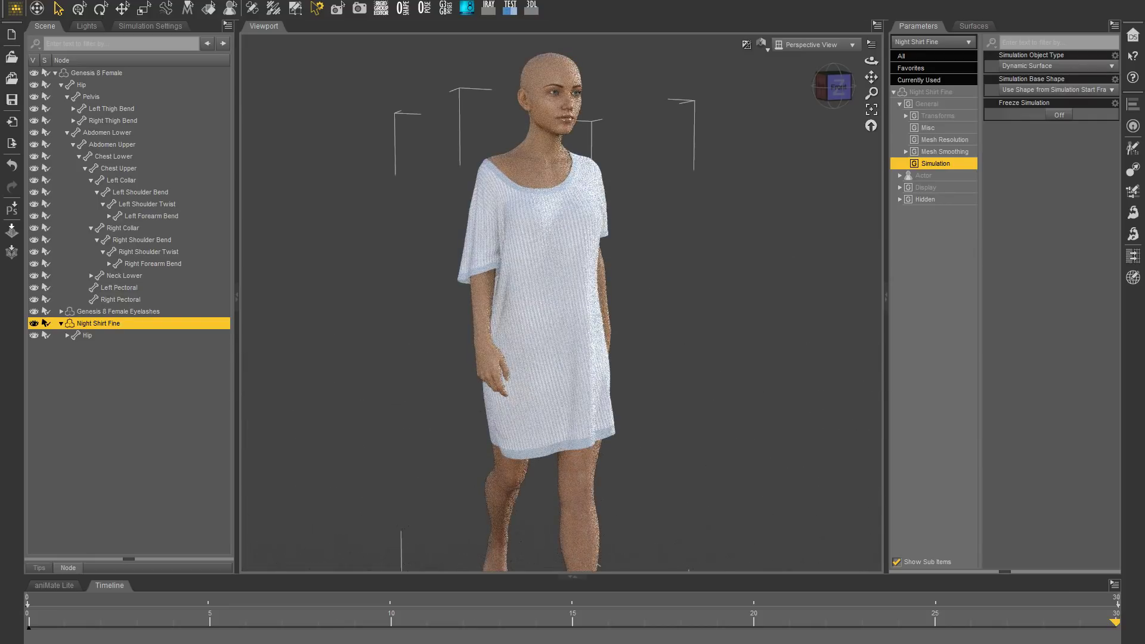
middle_click_drag(537, 310, 632, 304)
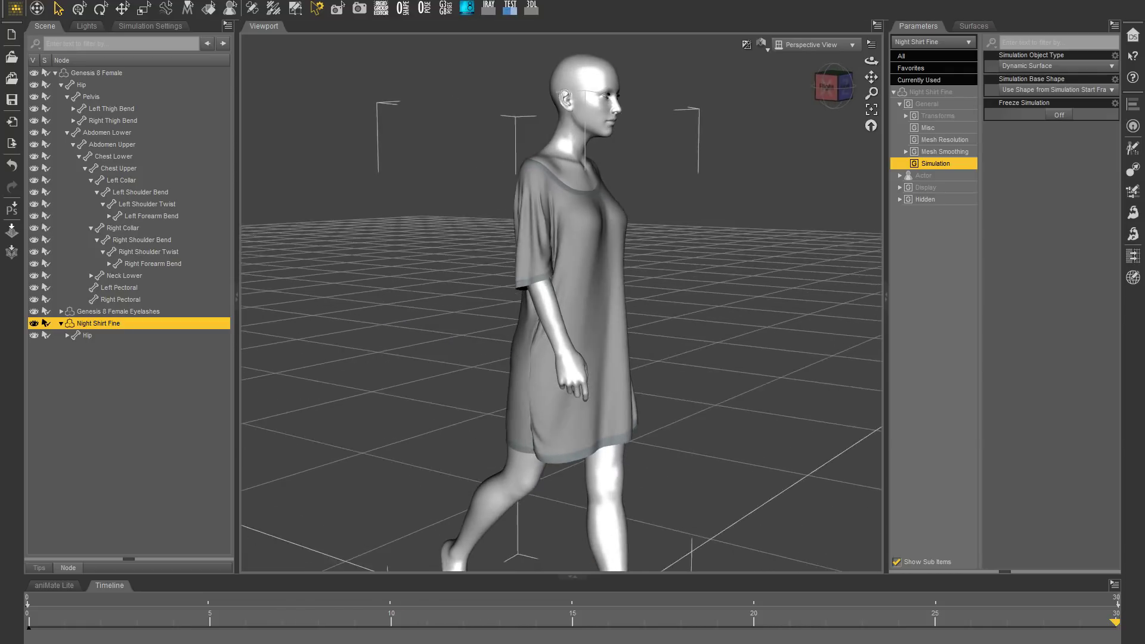
scroll(561, 303, "up", 2)
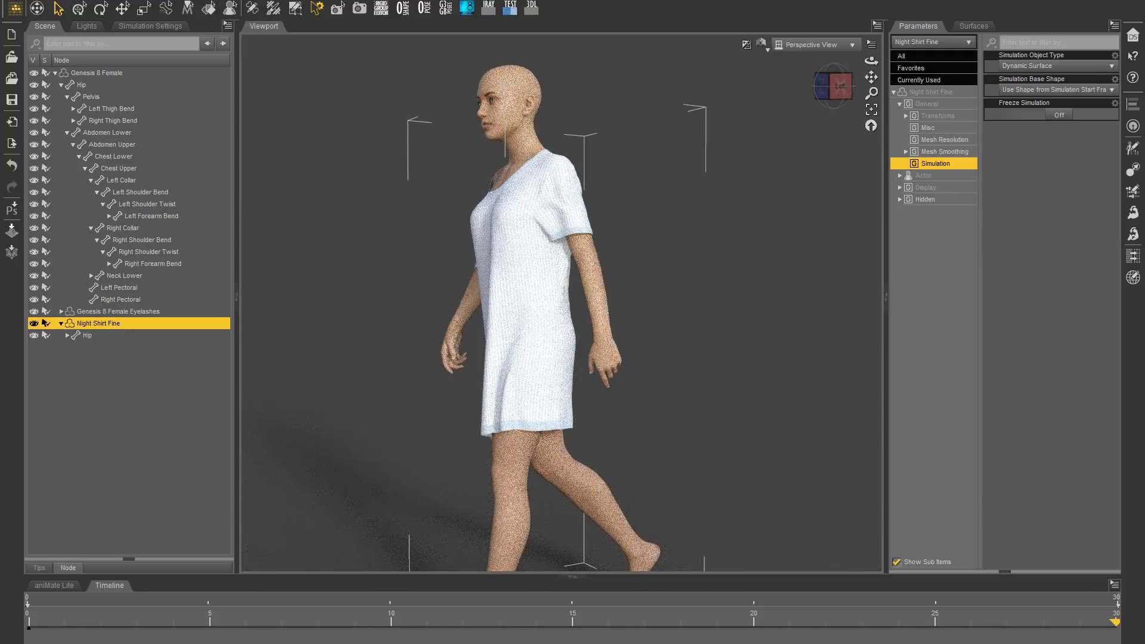
left_click(763, 45)
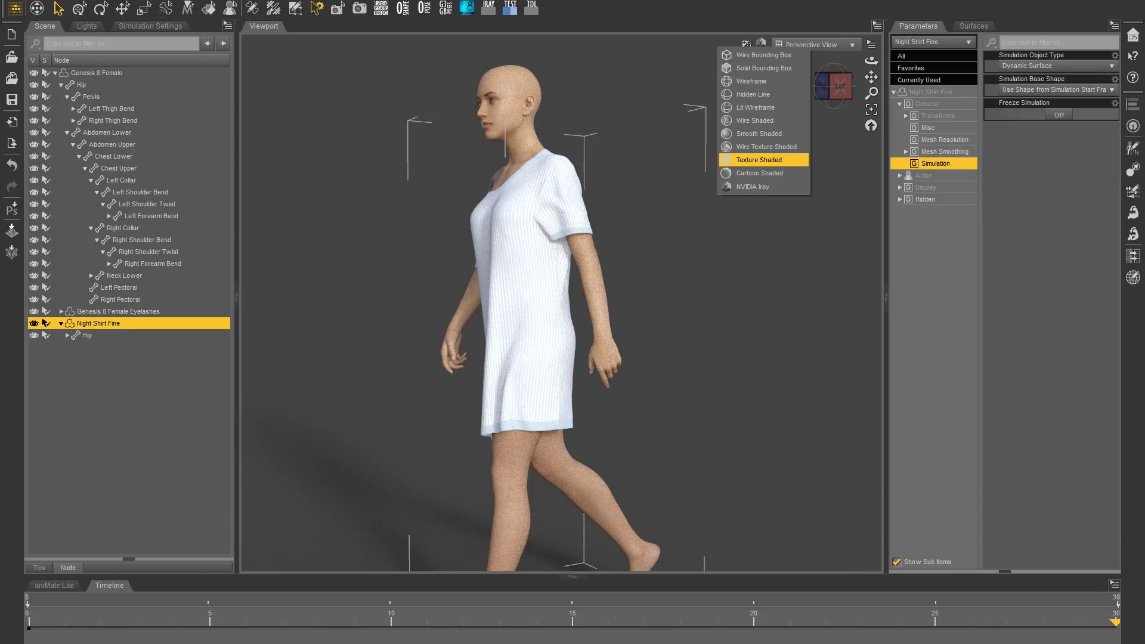
left_click(759, 160)
Reset the figure to its zero pose and clear the existing dForce simulation
left_click_drag(871, 61, 911, 75)
left_click(523, 149)
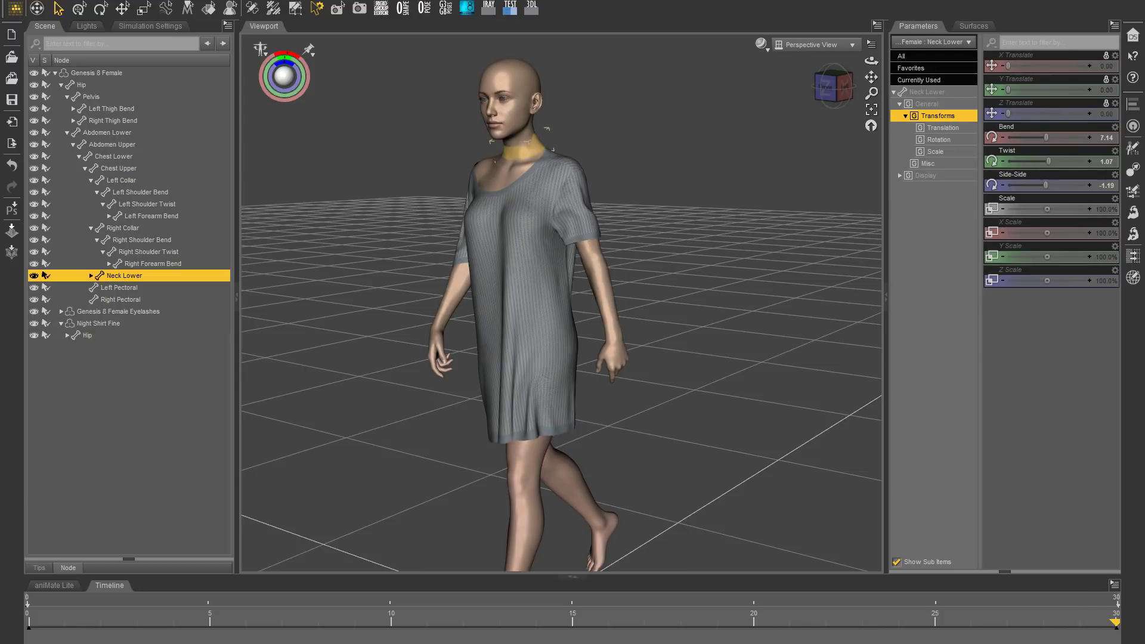
left_click(424, 9)
left_click_drag(871, 61, 912, 68)
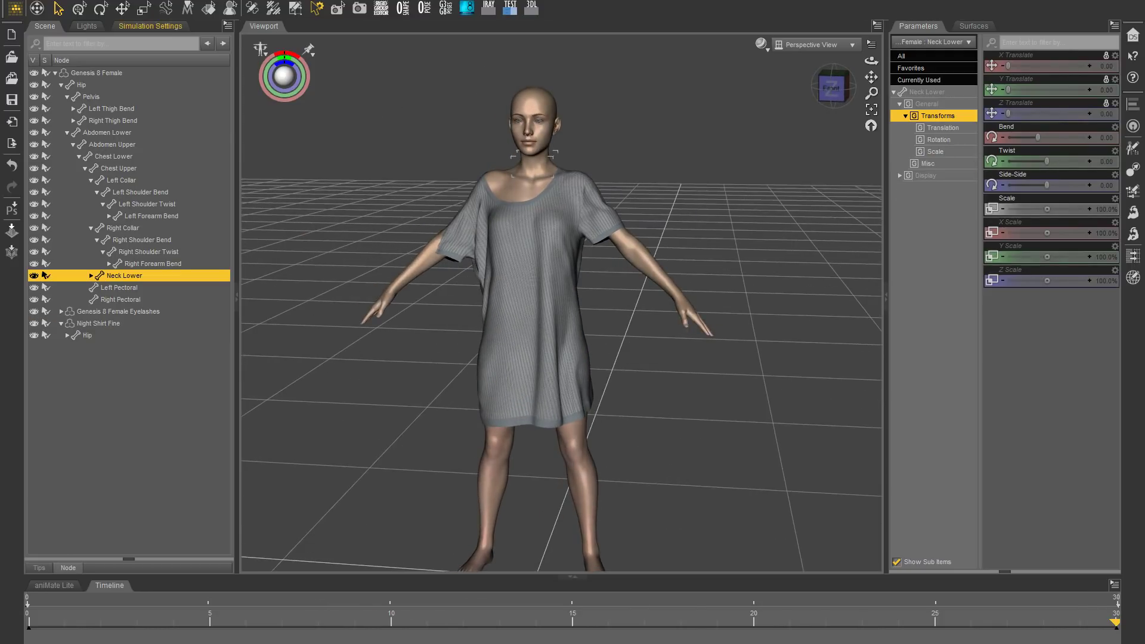
left_click(151, 26)
left_click(210, 52)
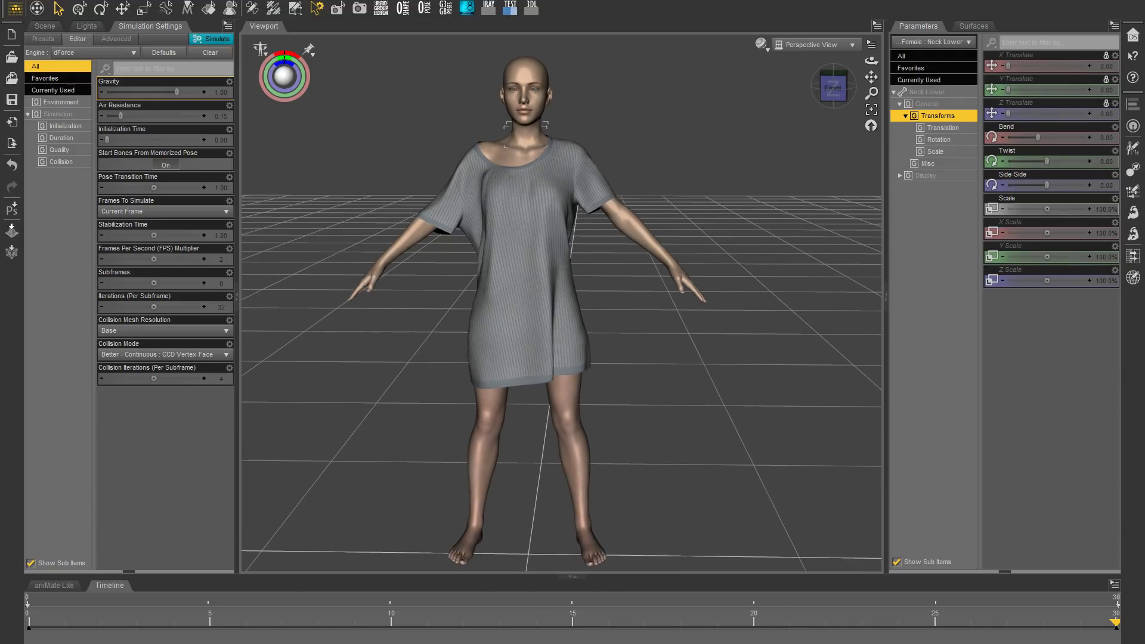
Set Frames To Simulate to Animated (Use Timeline Play Range)
left_click(164, 211)
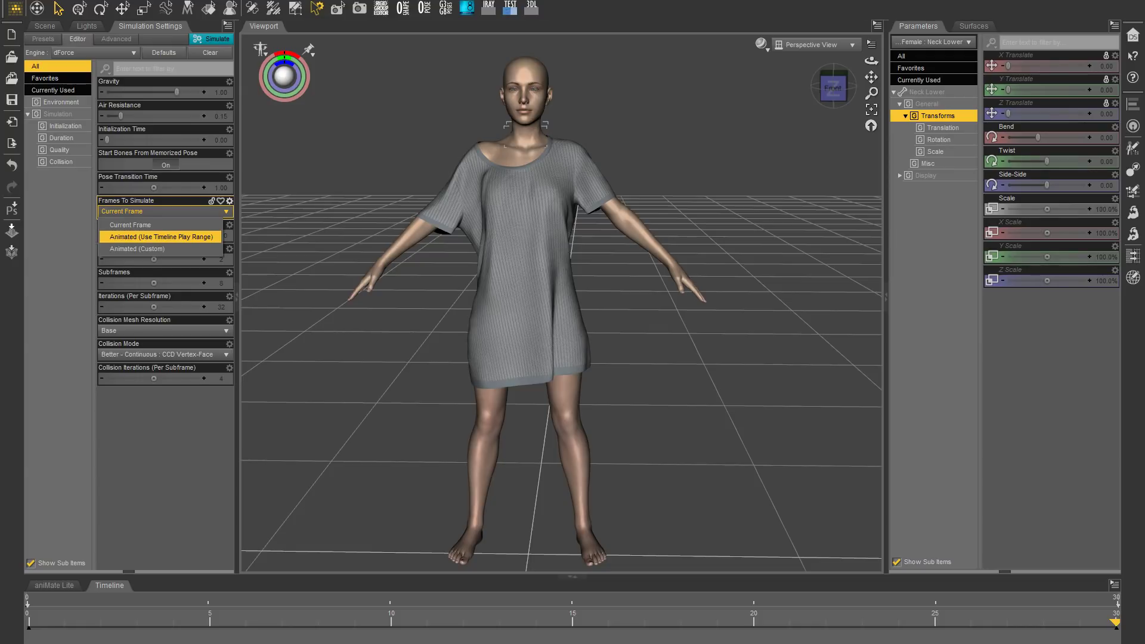
left_click(161, 237)
scroll(561, 303, "down", 5)
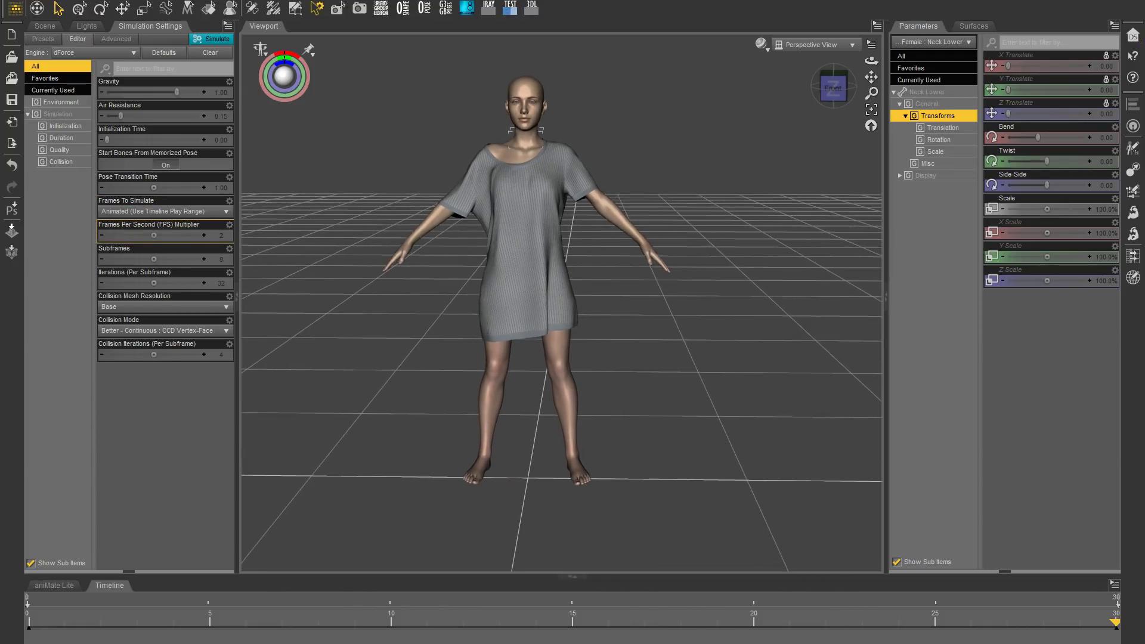
middle_click_drag(562, 303, 545, 303)
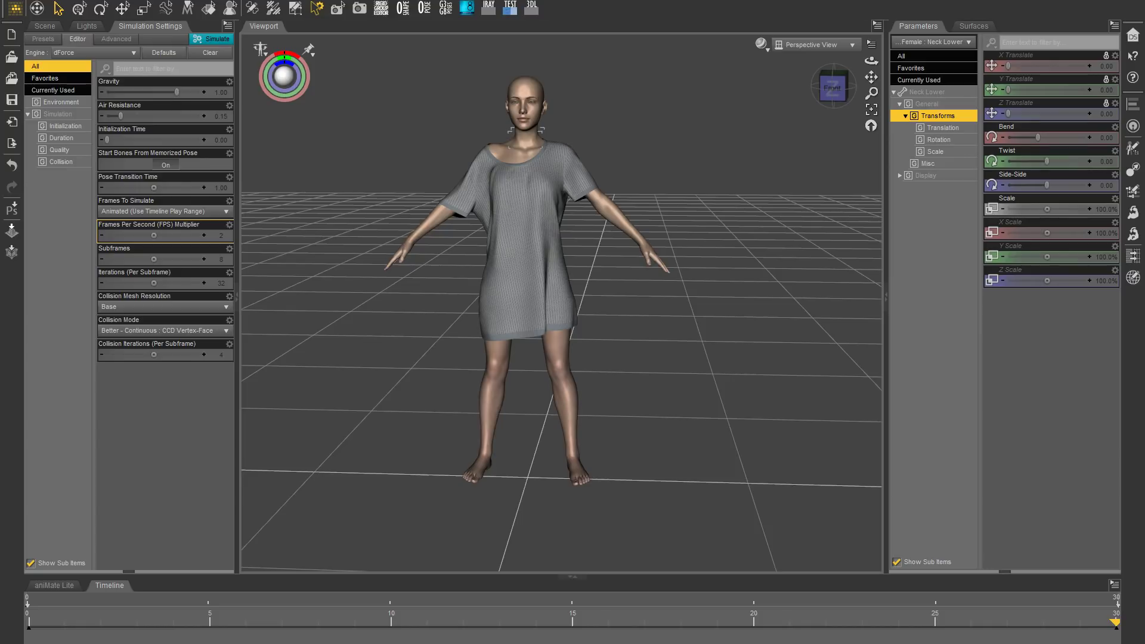
Zero the figure's pose at frame 0 and apply a kneeling pose at frame 30
left_click_drag(1116, 622, 28, 622)
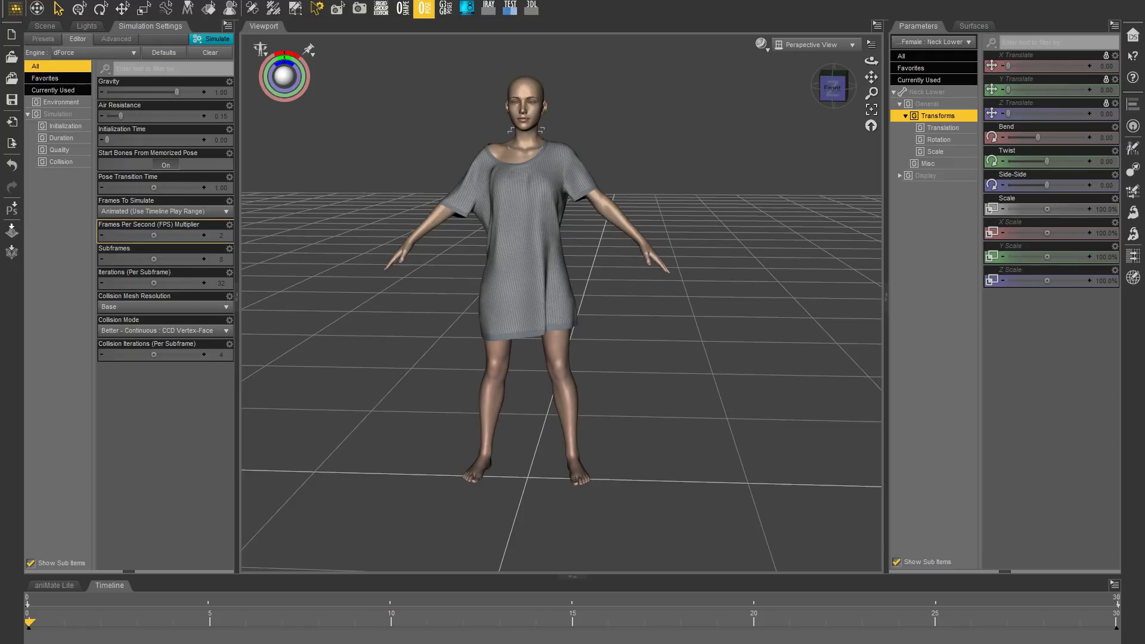
left_click_drag(28, 622, 1114, 621)
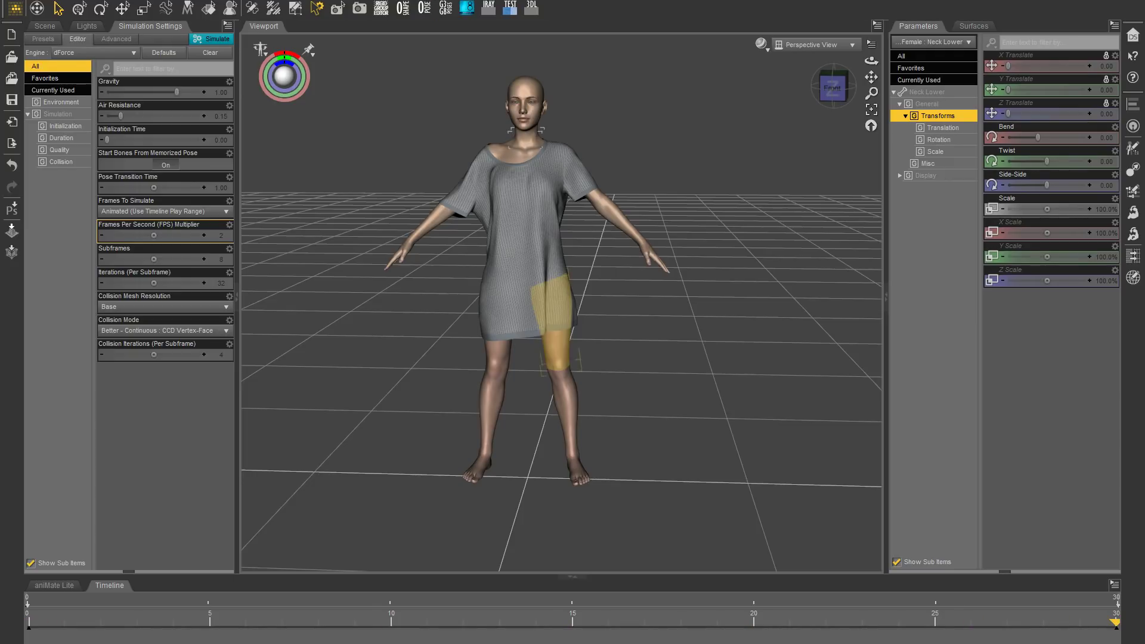
left_click(551, 319)
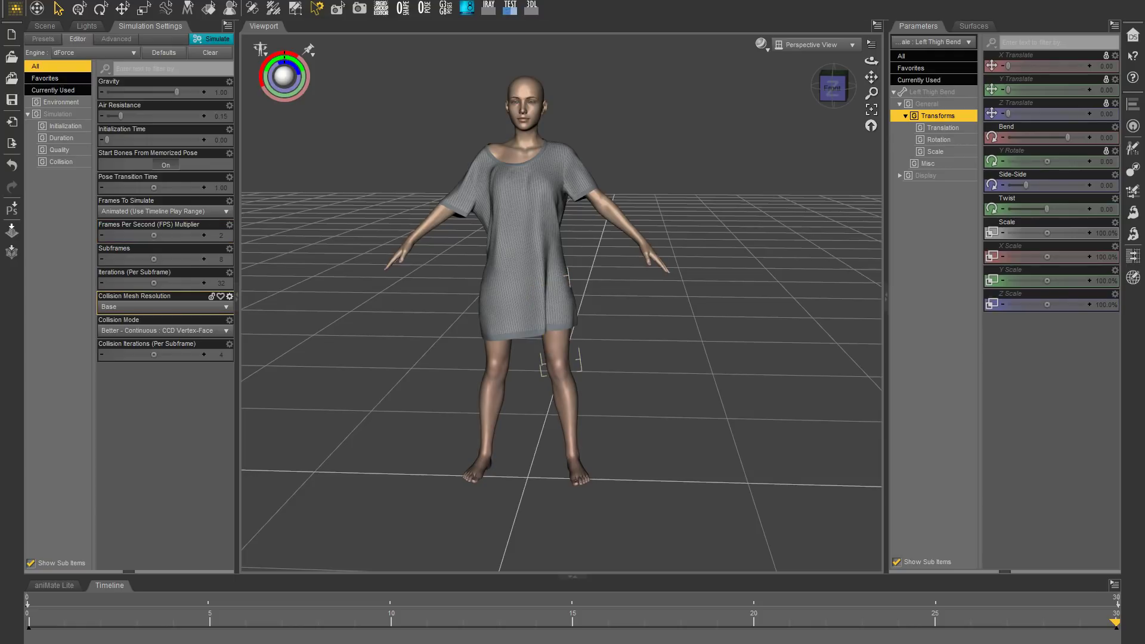
left_click_drag(871, 77, 934, 71)
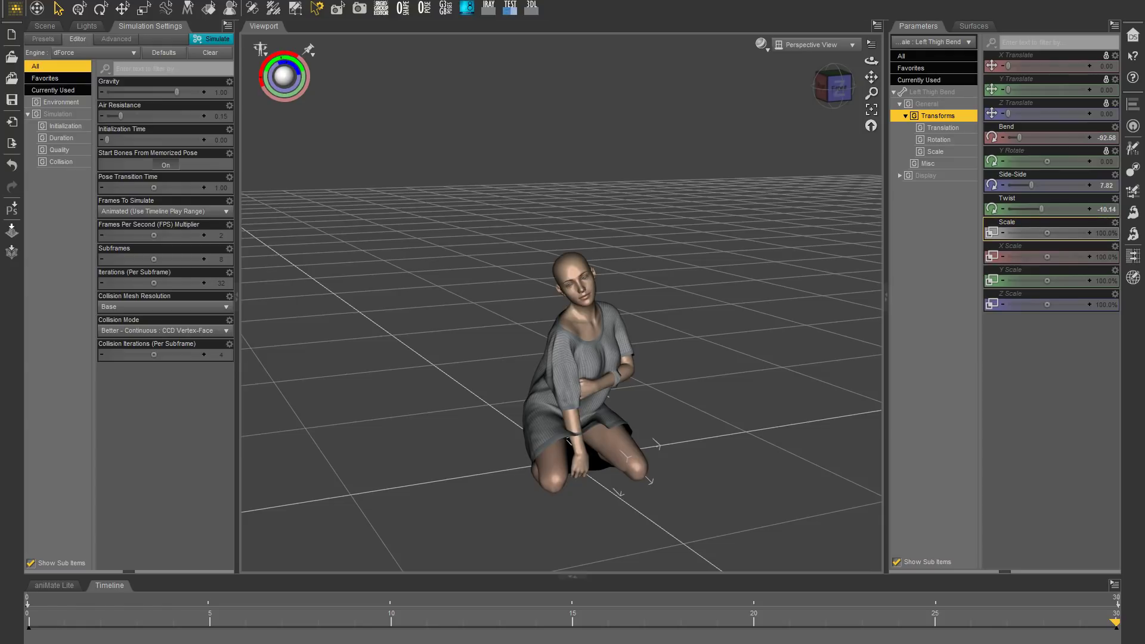
Turn off Enable Smoothing in the Night Shirt Fine's mesh smoothing settings
left_click(45, 26)
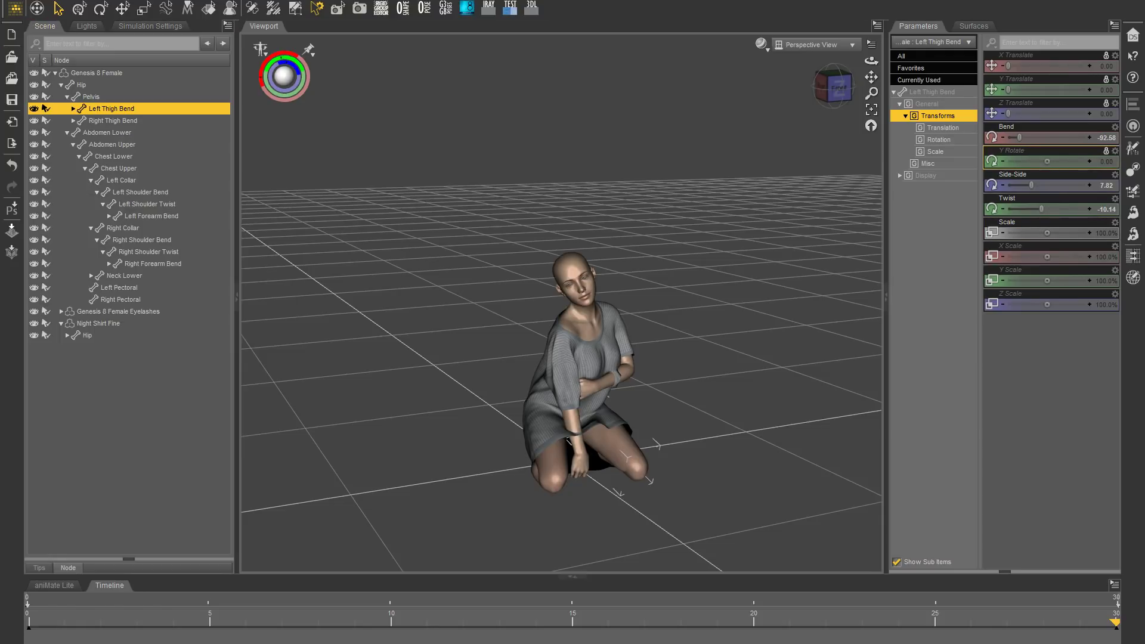
left_click(98, 323)
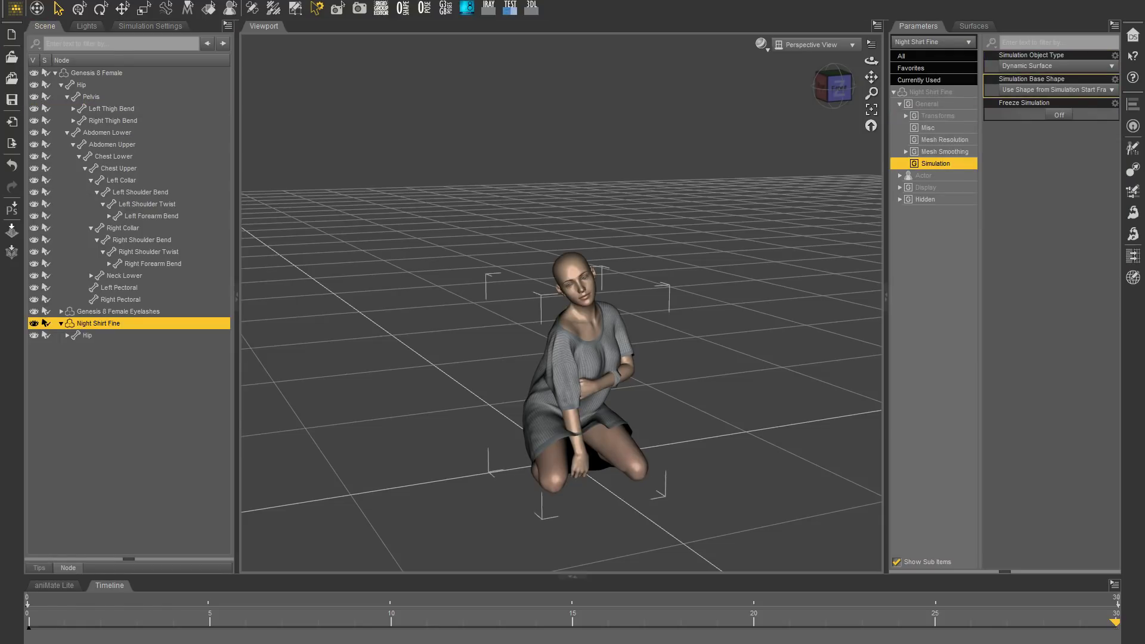
left_click(944, 151)
left_click(1059, 68)
Move the timeline to frame 22 and set the Right Shoulder Bend's Front-Back rotation to 21.83
scroll(584, 358, "up", 5)
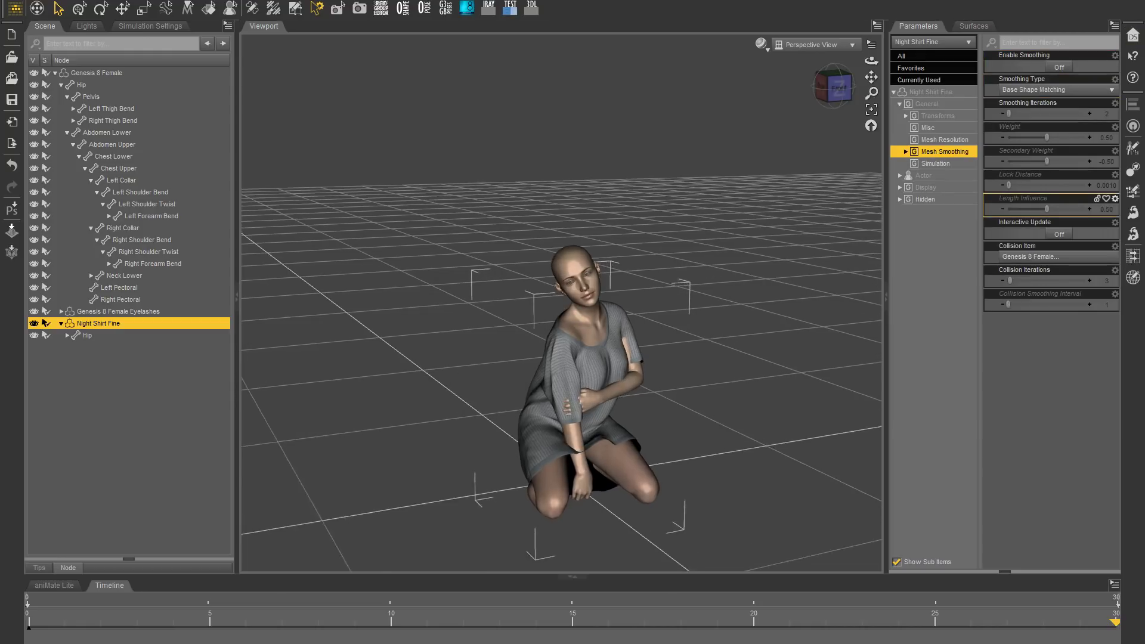
mouse_move(596, 370)
middle_mouse_down()
mouse_move(554, 268)
mouse_move(543, 270)
mouse_move(674, 304)
mouse_move(590, 352)
middle_mouse_up()
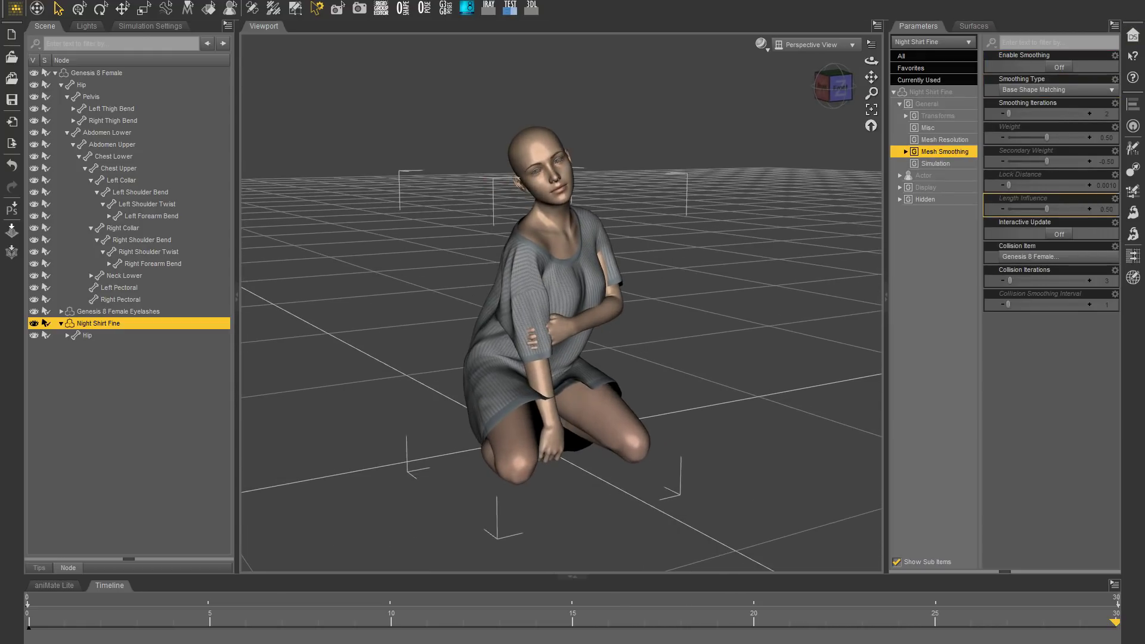
scroll(596, 381, "up", 2)
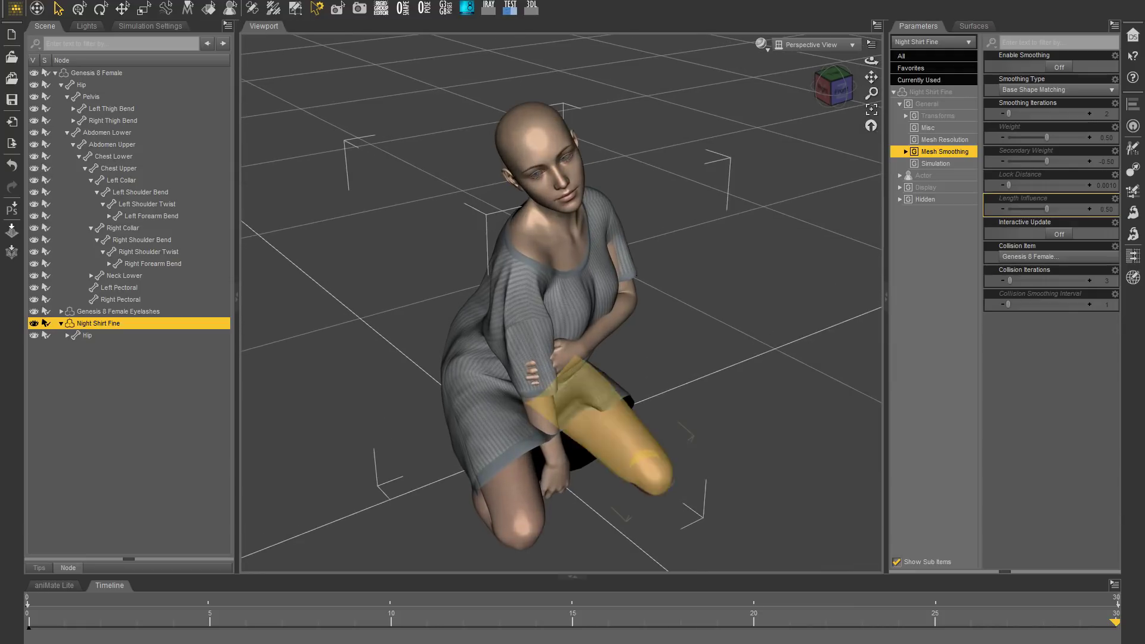
middle_click_drag(587, 411, 576, 325)
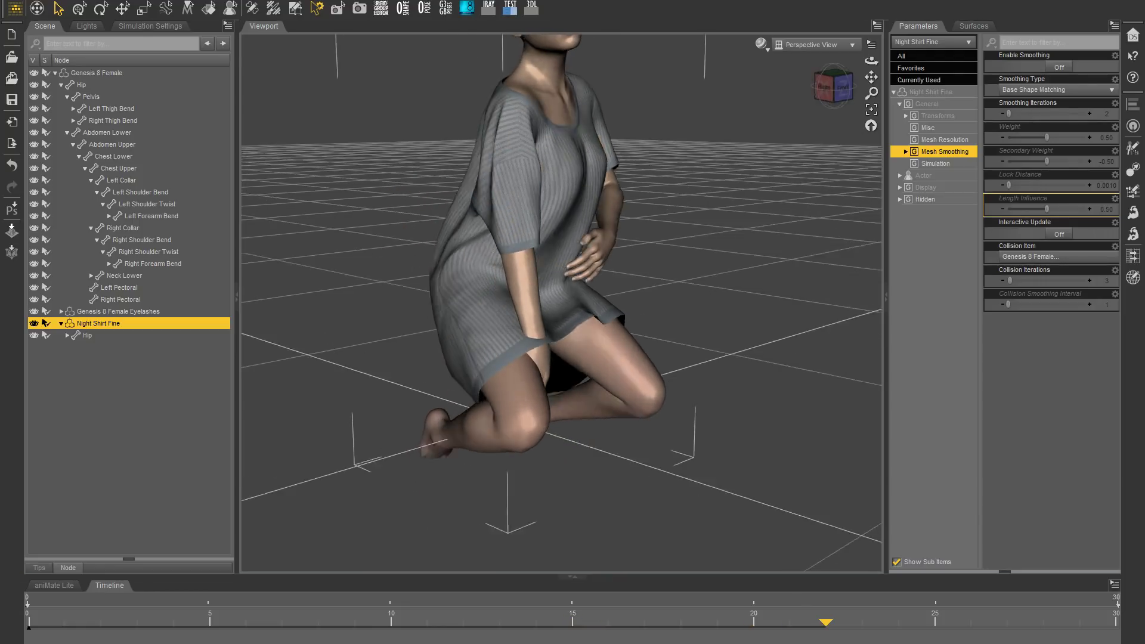
middle_click_drag(483, 179, 537, 196)
left_click(524, 197)
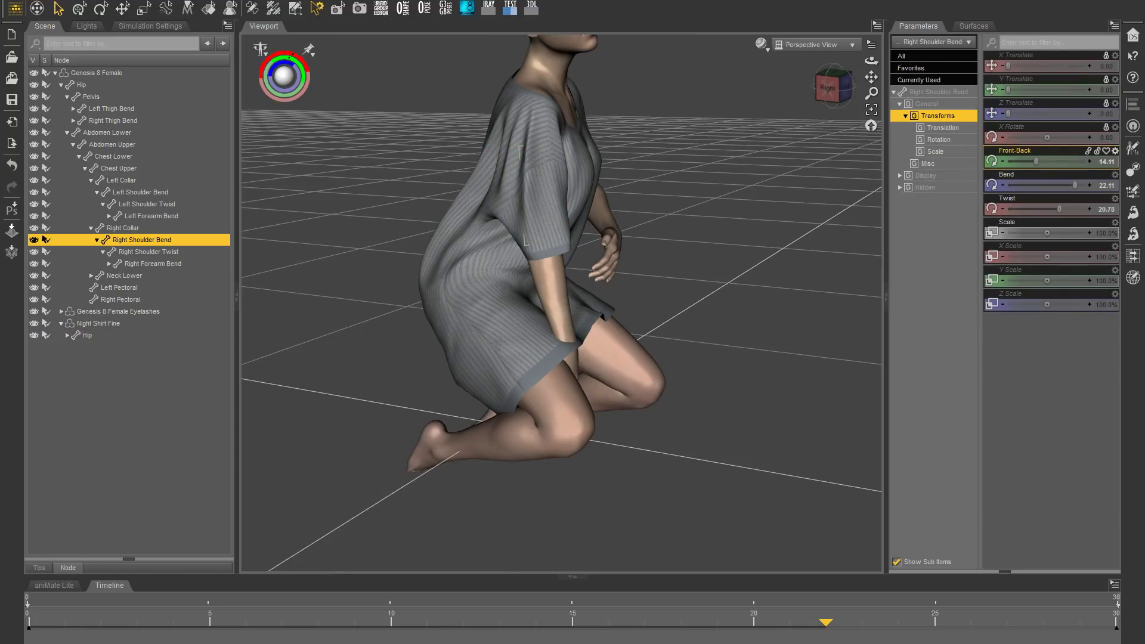
left_click_drag(1036, 161, 1040, 161)
middle_click_drag(644, 238, 596, 262)
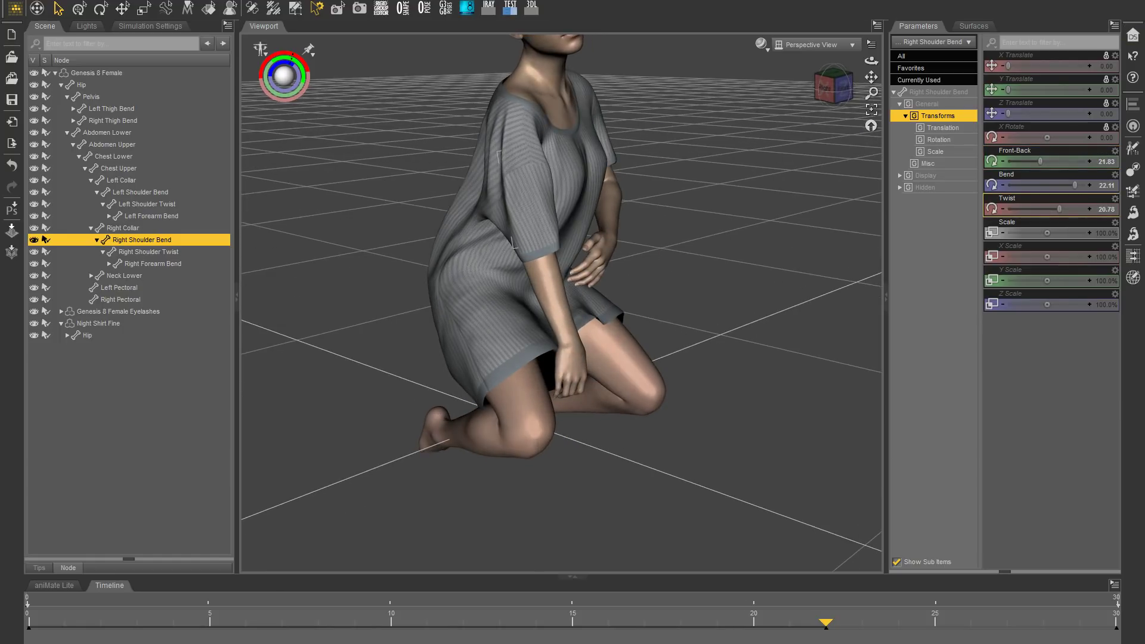